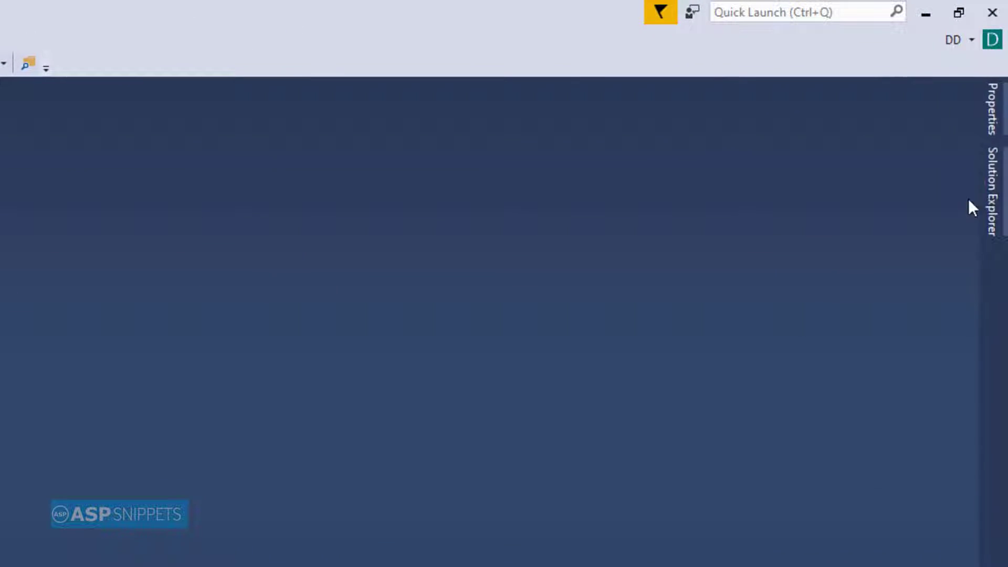
# - Open HomeController.cs from the Controllers folder in Solution Explorer
pyautogui.click(992, 182)
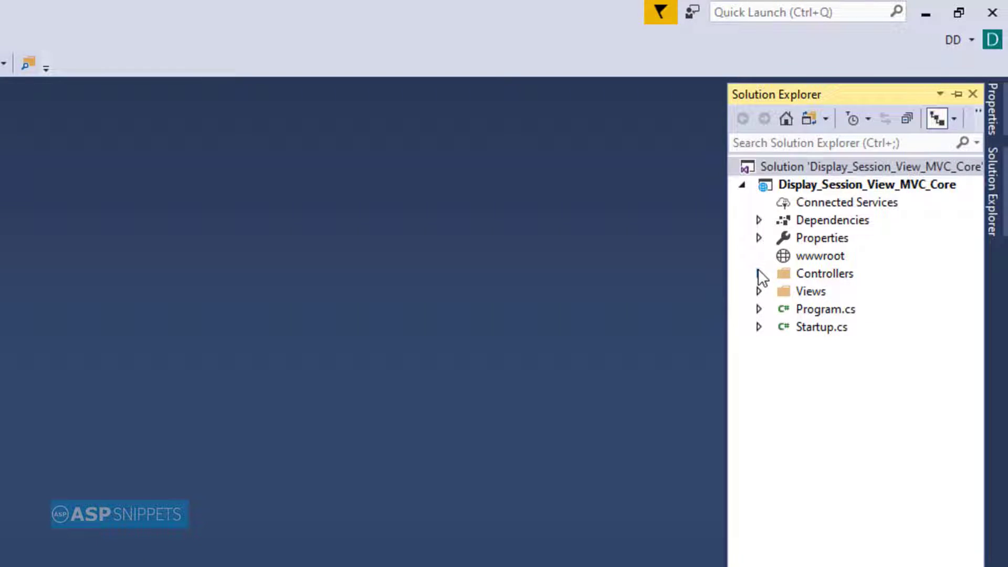
pyautogui.click(759, 274)
pyautogui.doubleClick(835, 292)
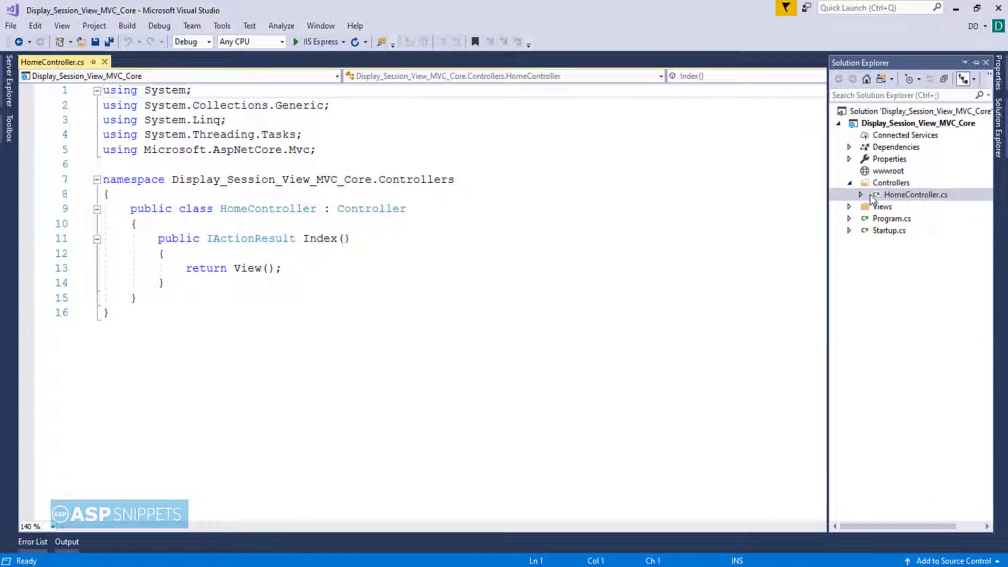
# - Begin a new using directive on the line after the existing imports
pyautogui.click(340, 149)
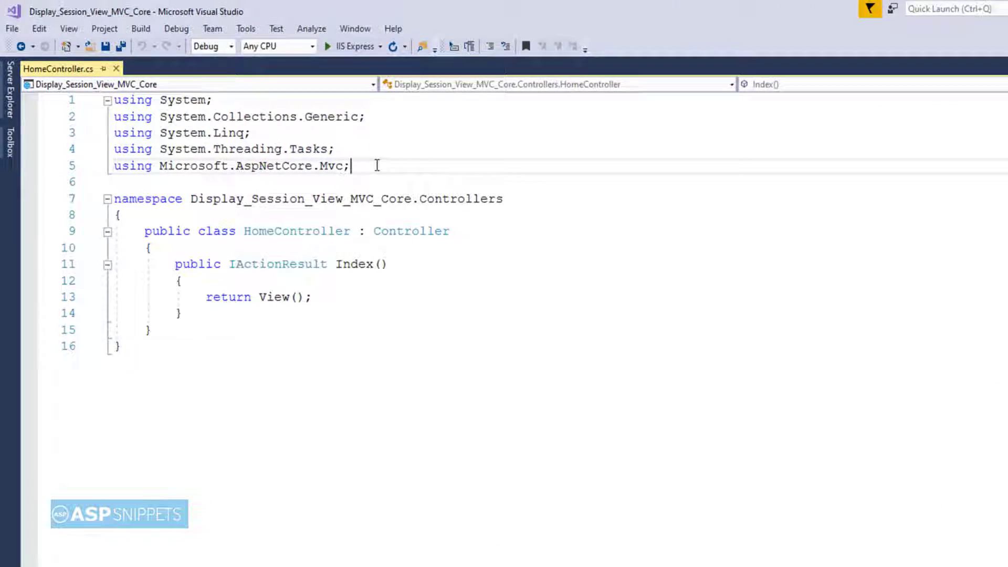
pyautogui.press('Return')
pyautogui.write('usi')
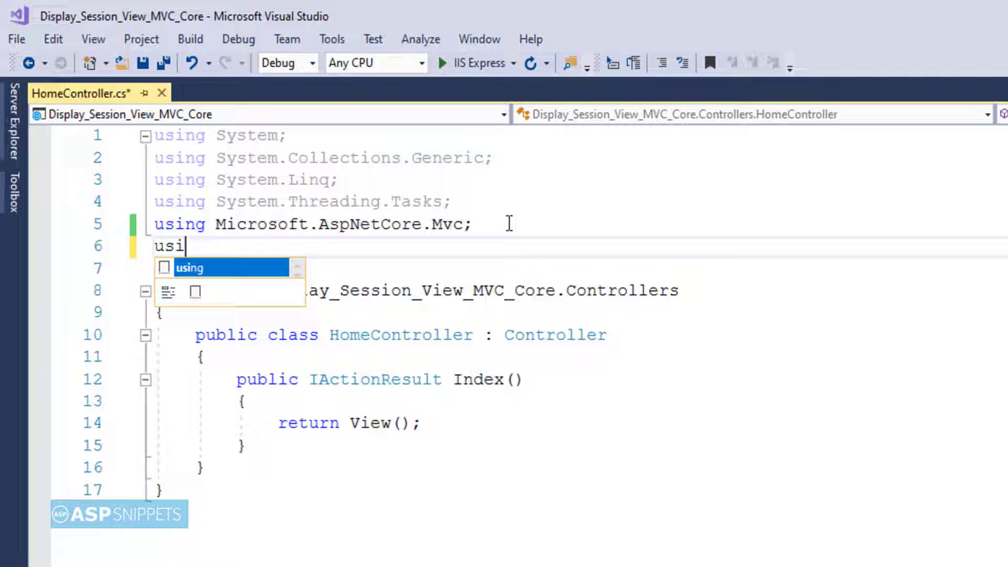
pyautogui.press('Tab')
pyautogui.write('mi')
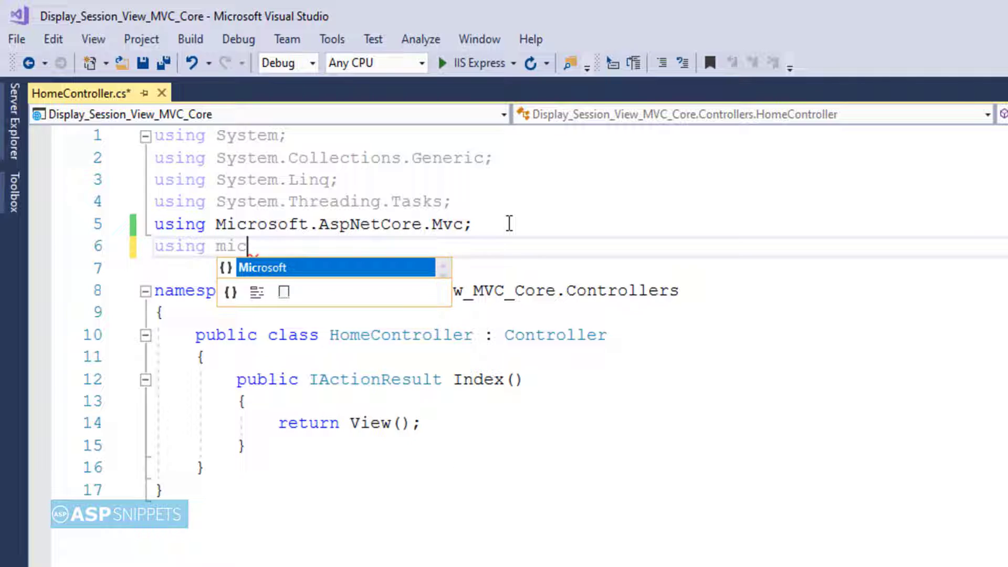
pyautogui.write('.')
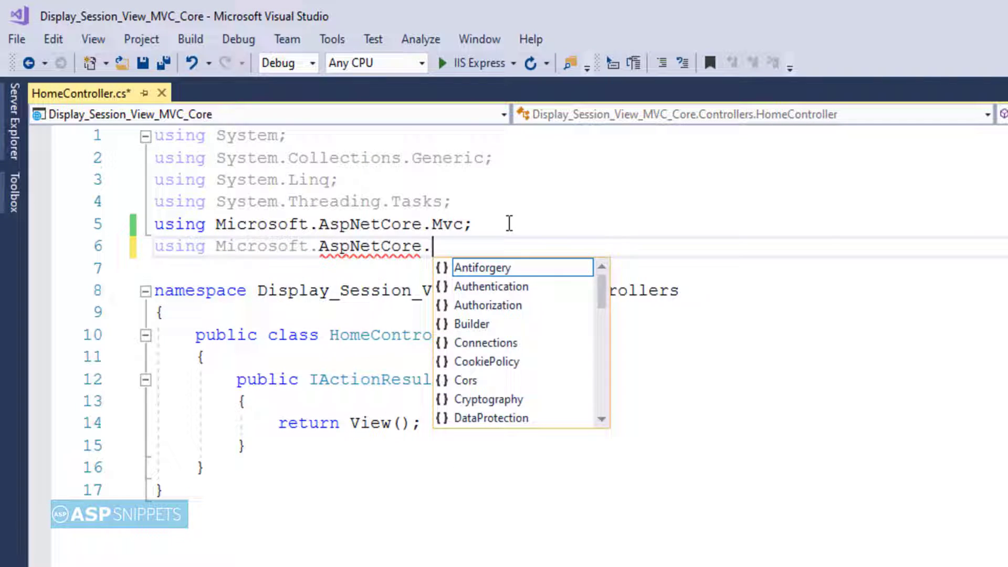
pyautogui.write('asp.http;')
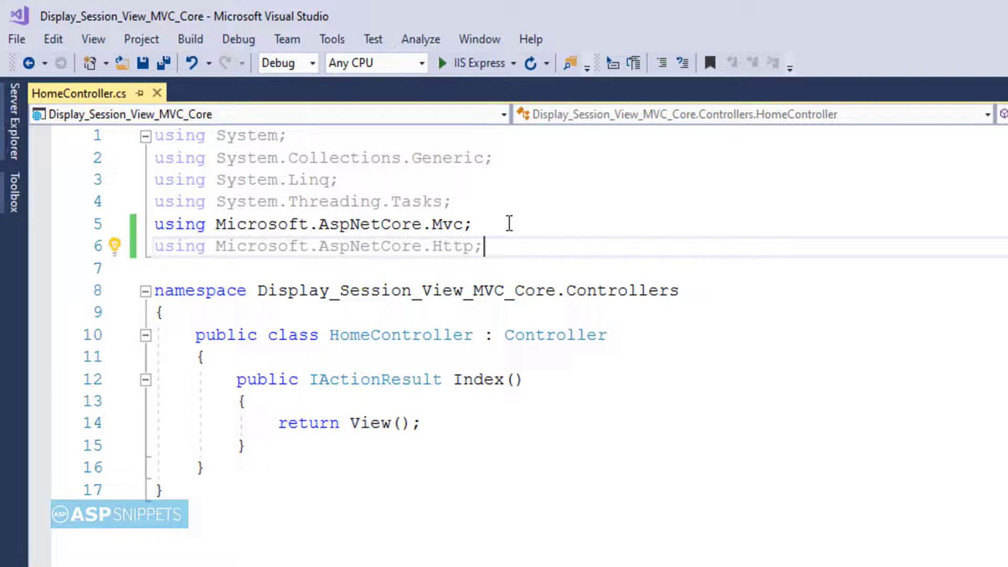
# - Add HttpContext.Session.SetString("Message", "Hello MVC!") above return View() and save
pyautogui.click(310, 399)
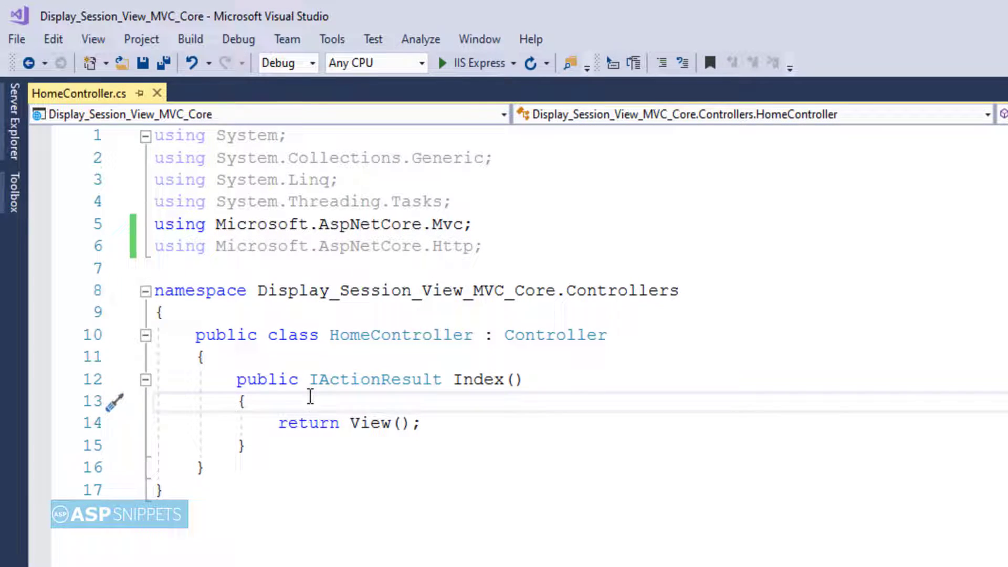
pyautogui.press('Return')
pyautogui.write('ht')
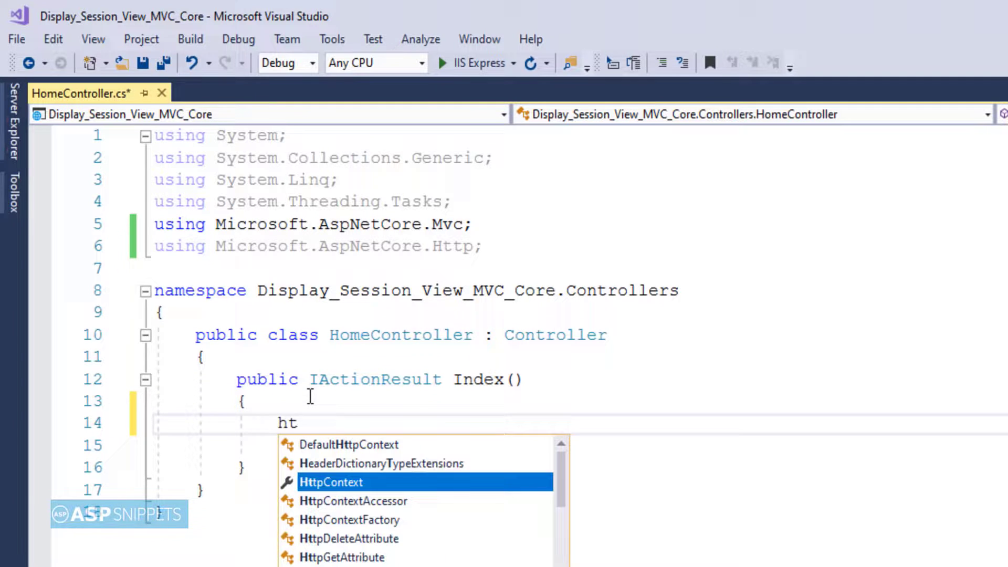
pyautogui.write('t.se')
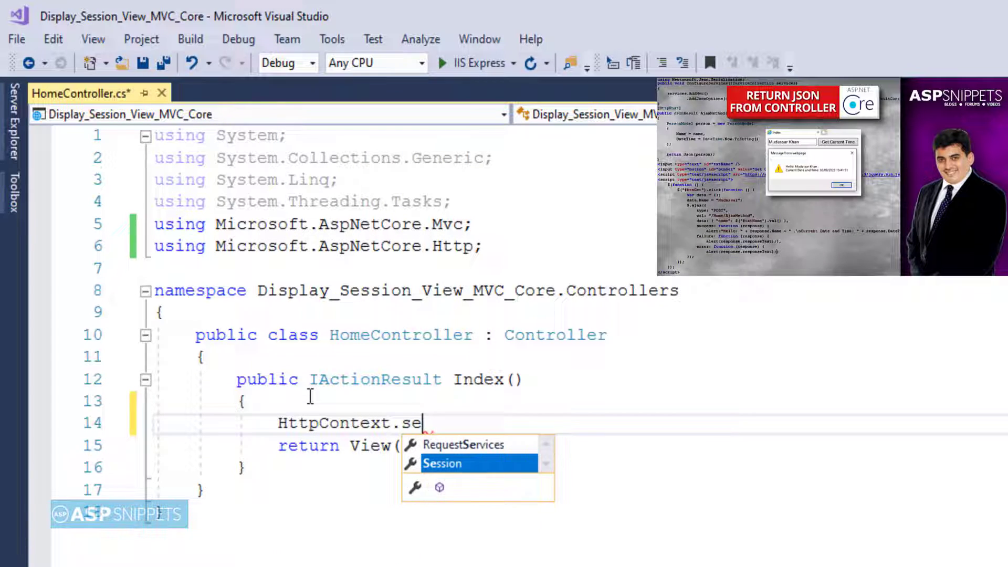
pyautogui.write('.set')
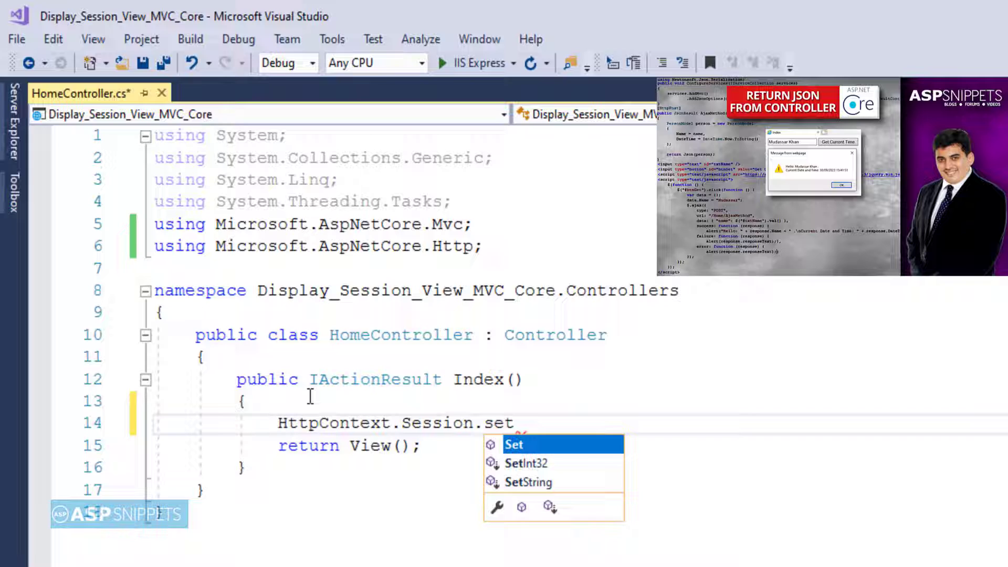
pyautogui.press('Down')
pyautogui.press('Down')
pyautogui.press('Tab')
pyautogui.write('(')
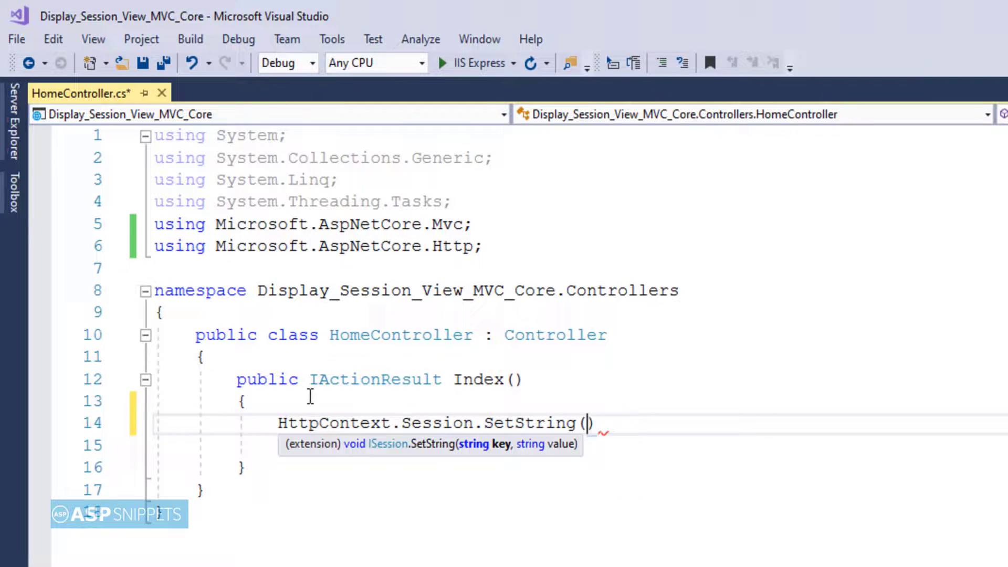
pyautogui.write('"Messa')
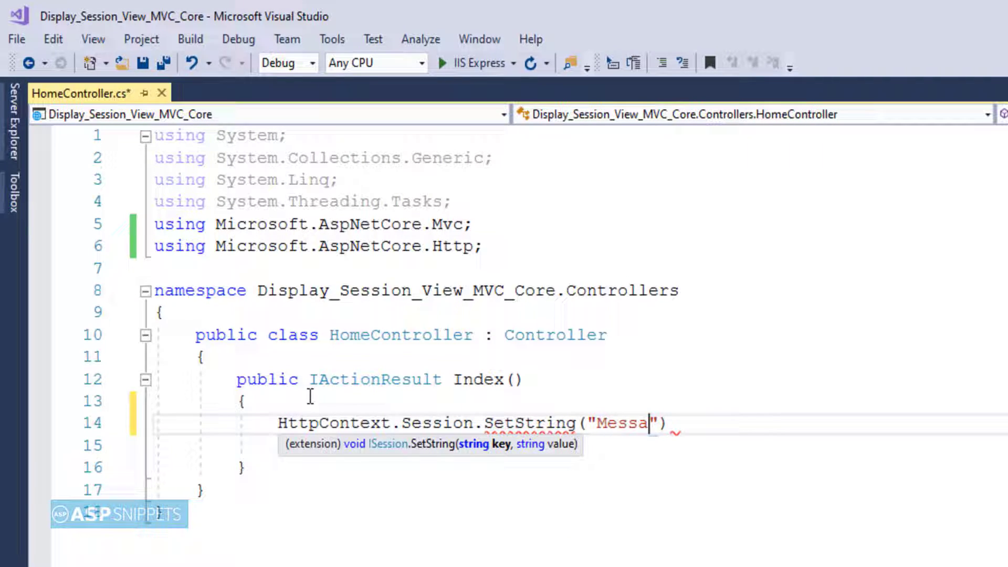
pyautogui.write('ge"')
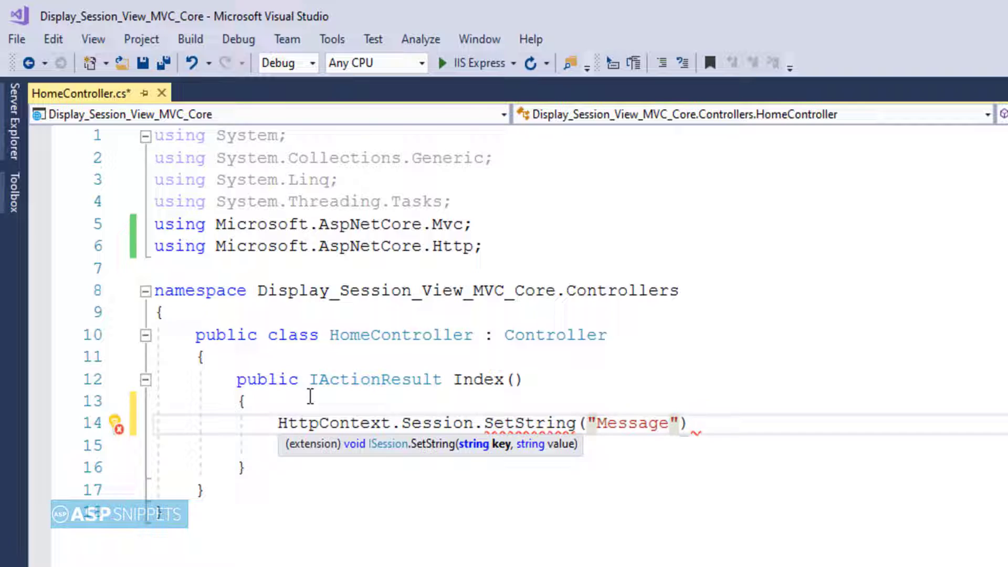
pyautogui.write(', "')
pyautogui.write('Hell')
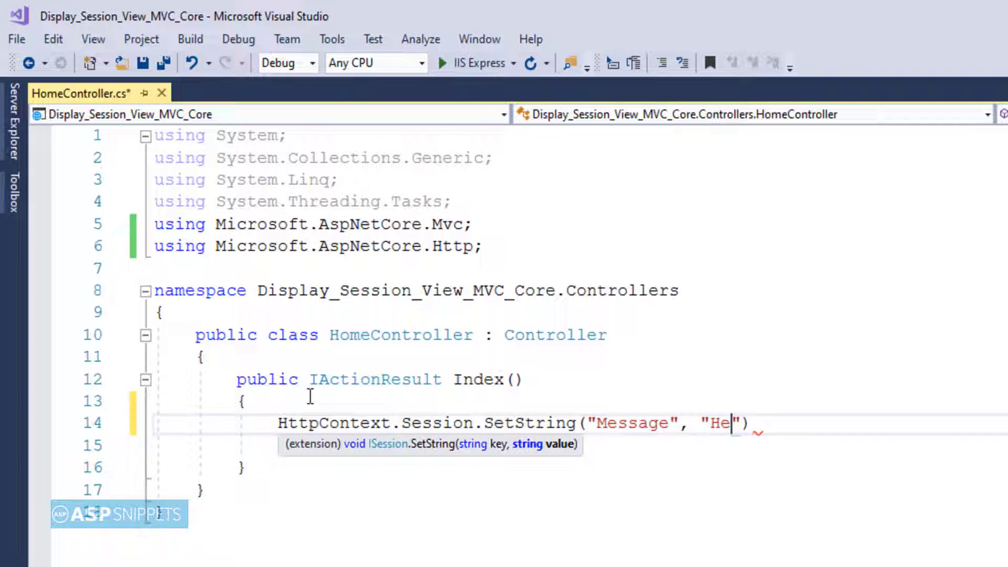
pyautogui.write('o MV')
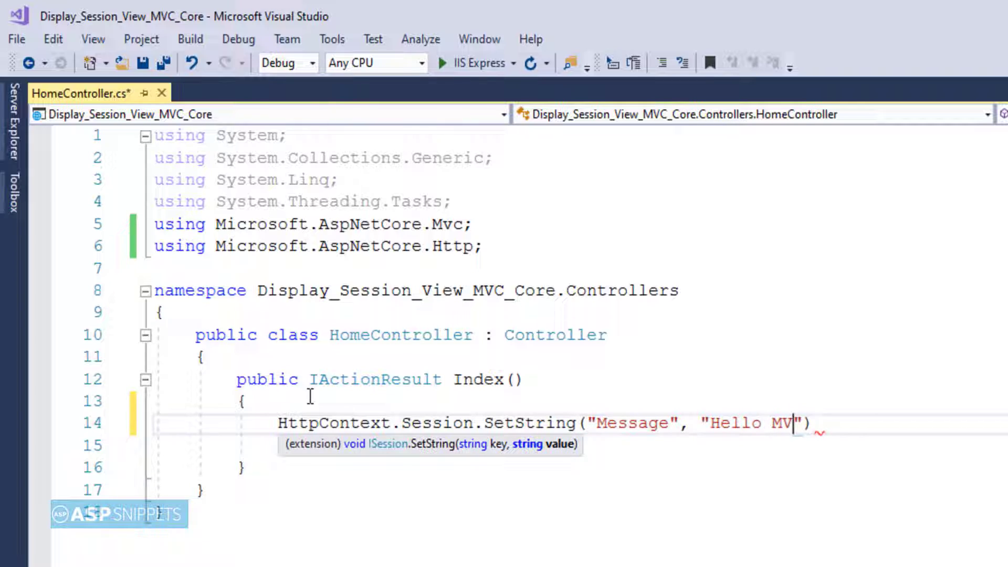
pyautogui.write('C!");')
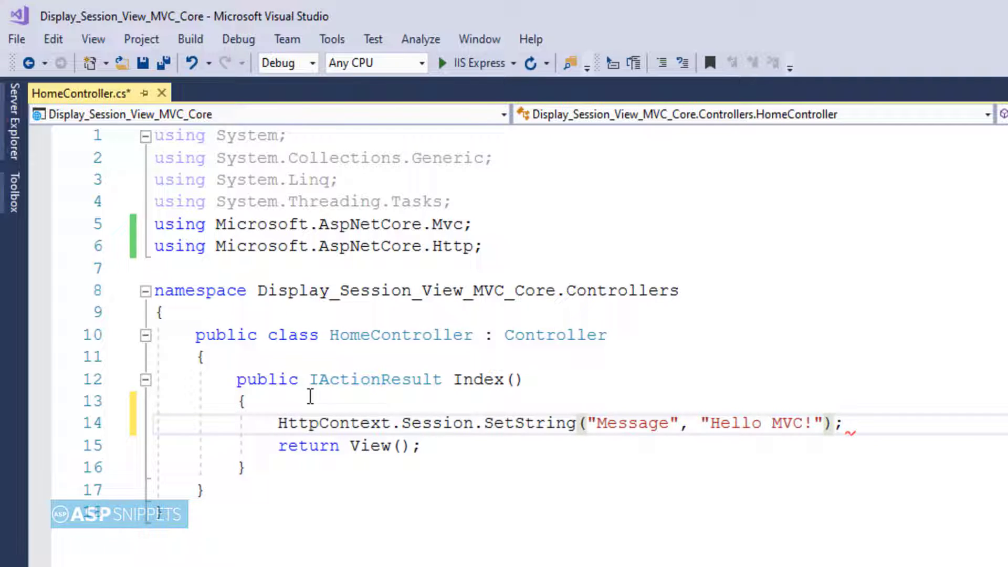
pyautogui.hotkey('ctrl', 's')
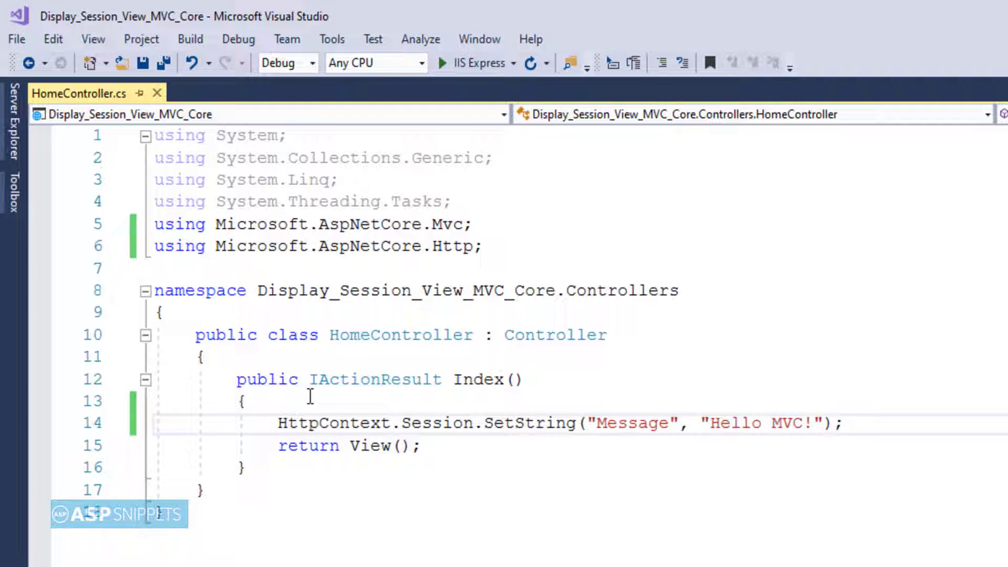
pyautogui.rightClick(478, 379)
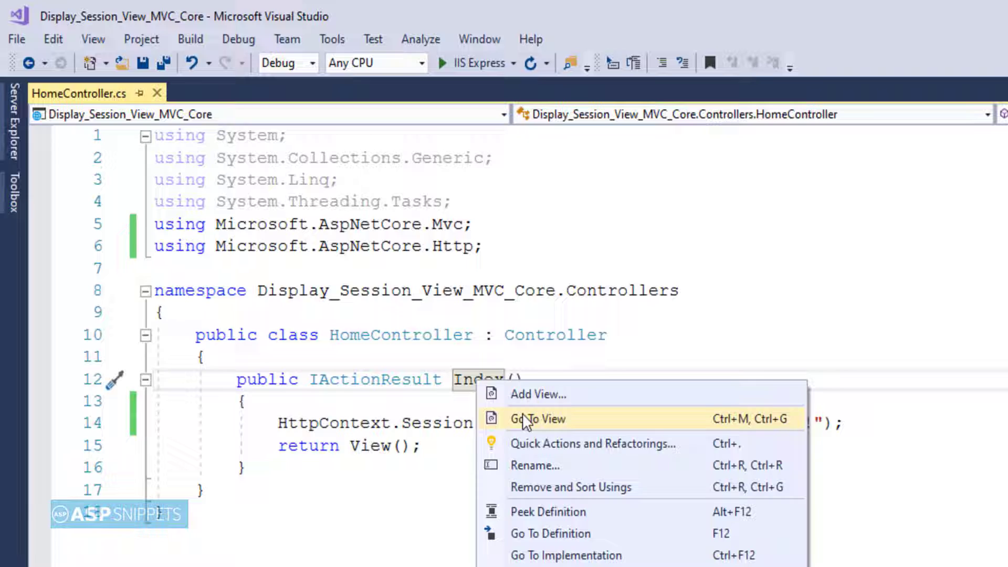
pyautogui.click(523, 419)
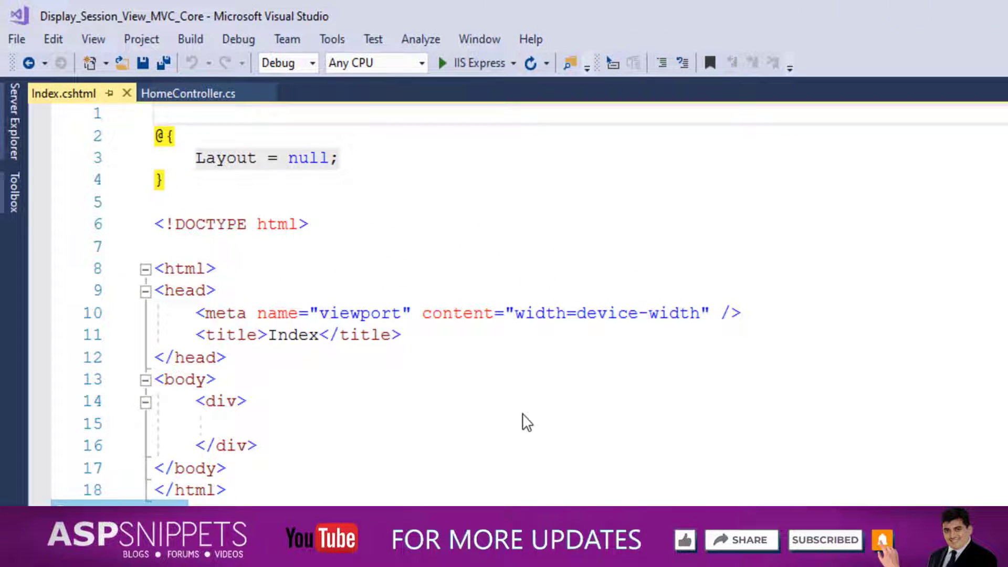
pyautogui.write('@us')
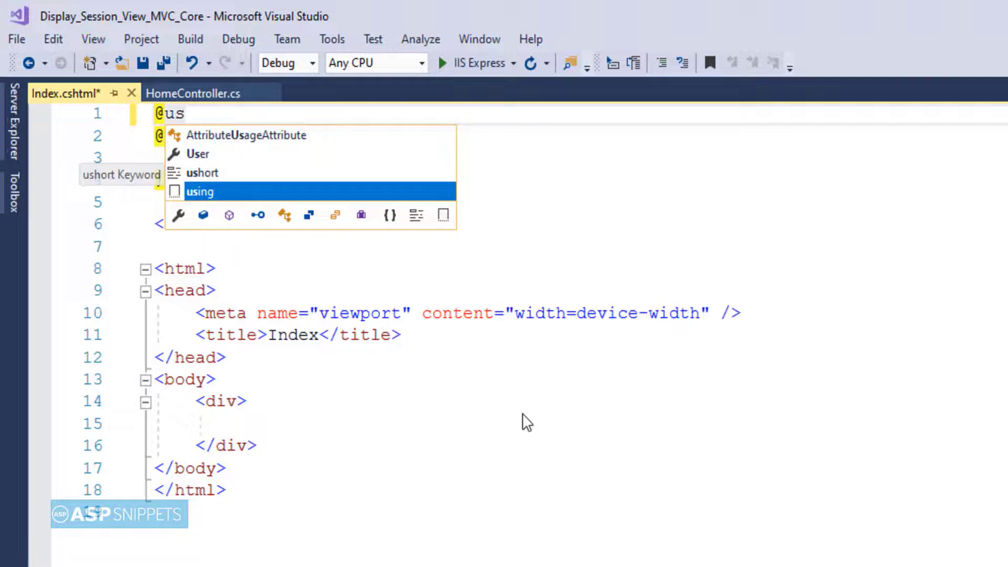
pyautogui.press('Tab')
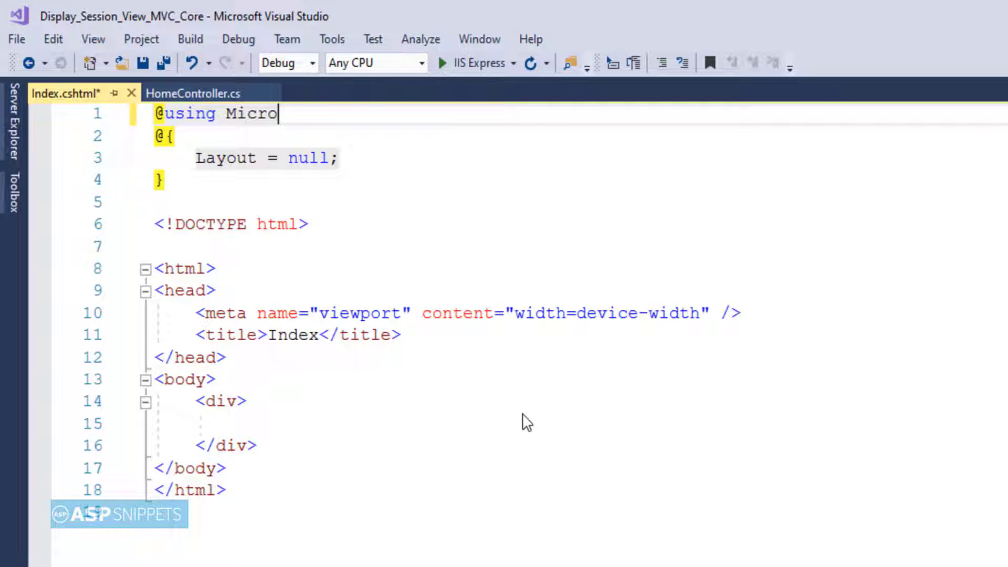
pyautogui.write('.')
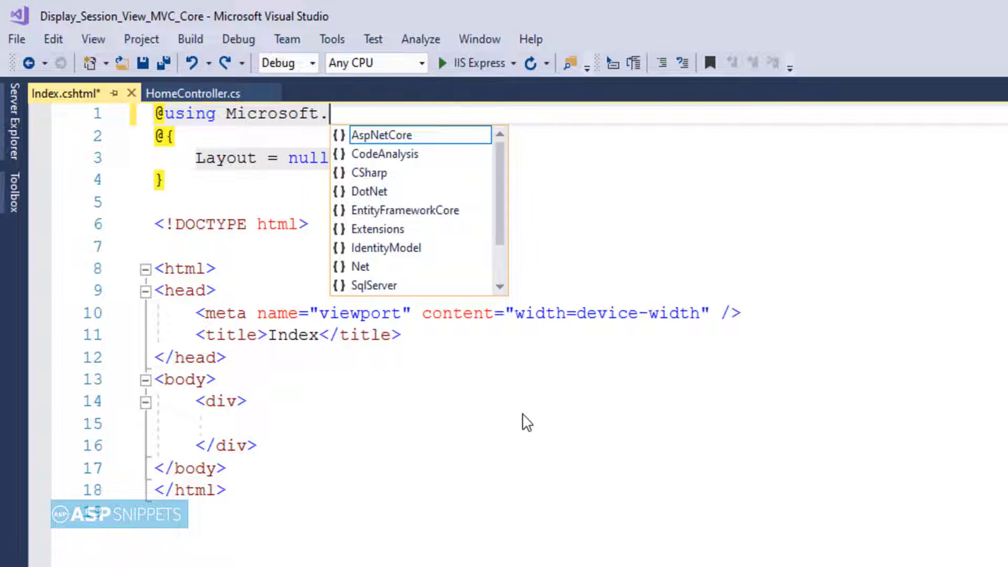
pyautogui.write('.h')
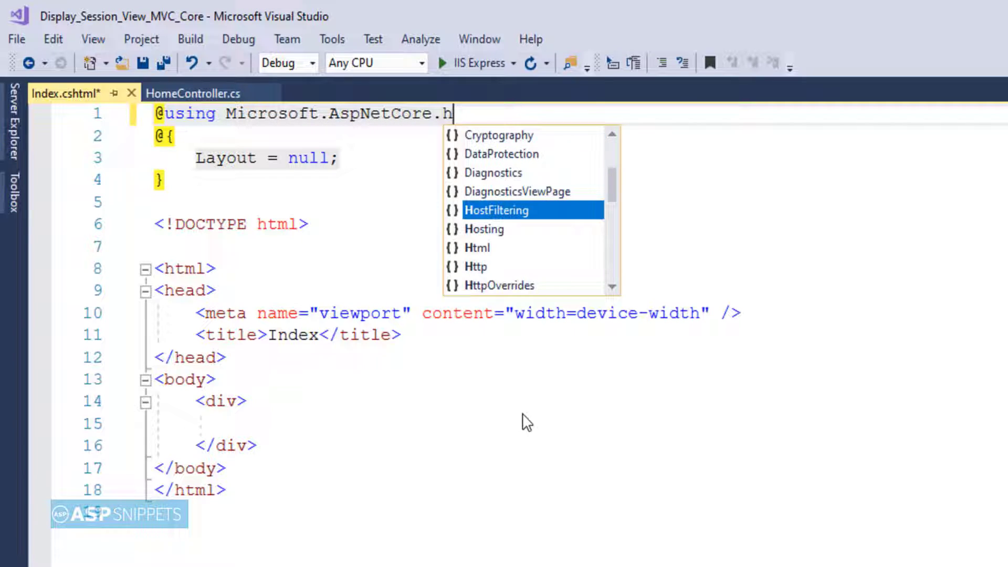
pyautogui.write('tt')
pyautogui.press('Tab')
pyautogui.hotkey('ctrl', 's')
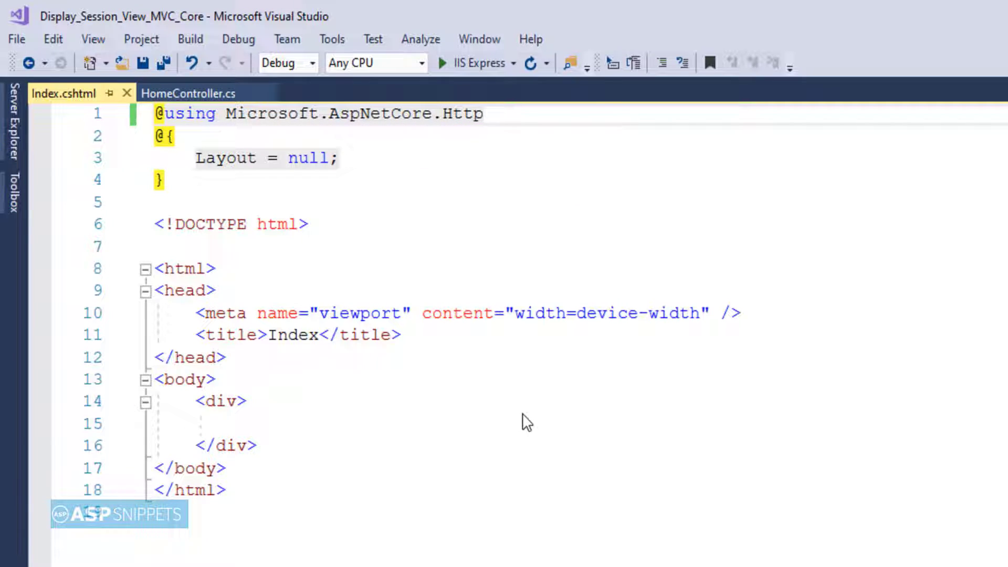
pyautogui.press('Return')
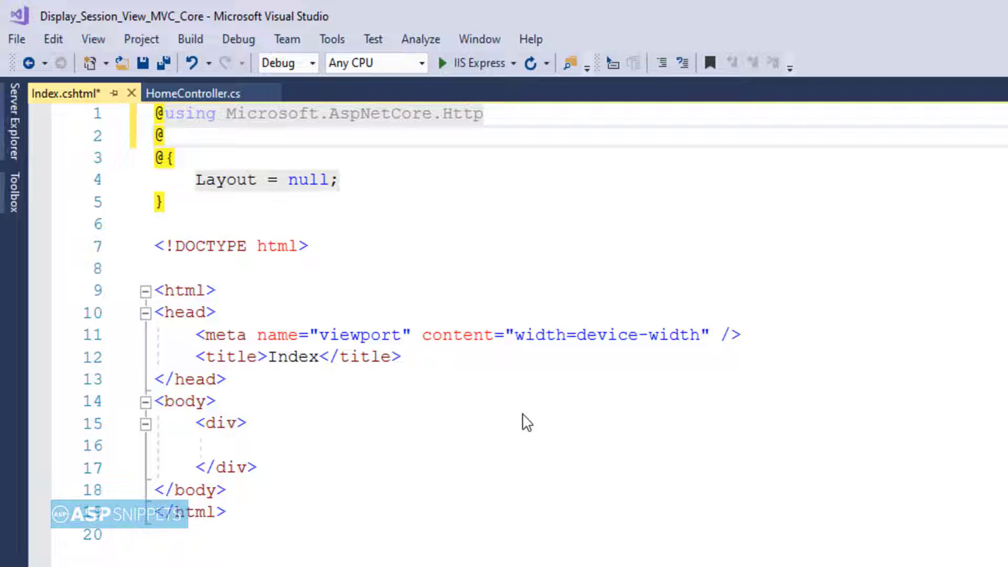
pyautogui.write('inj')
pyautogui.press('Tab')
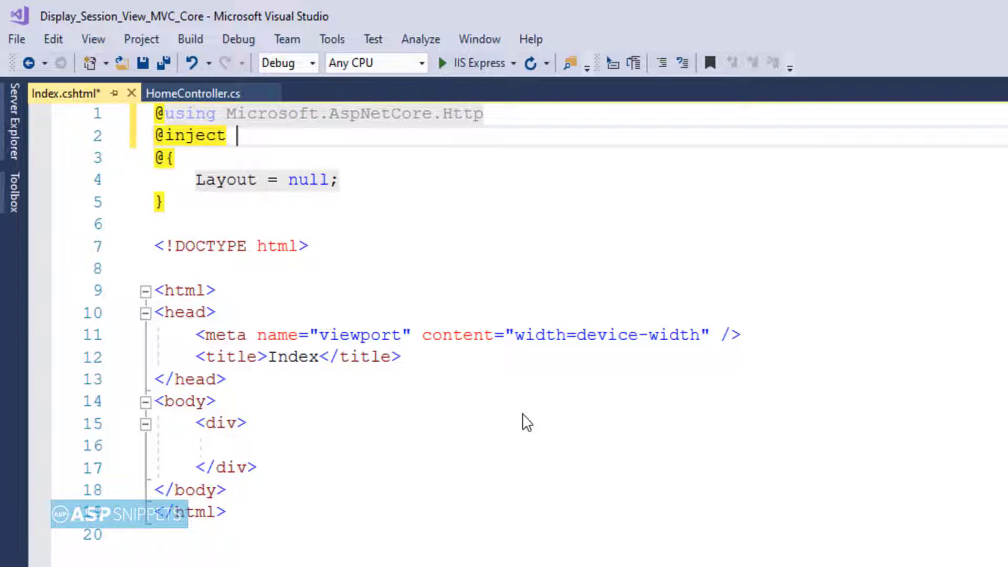
pyautogui.write('Ihtt')
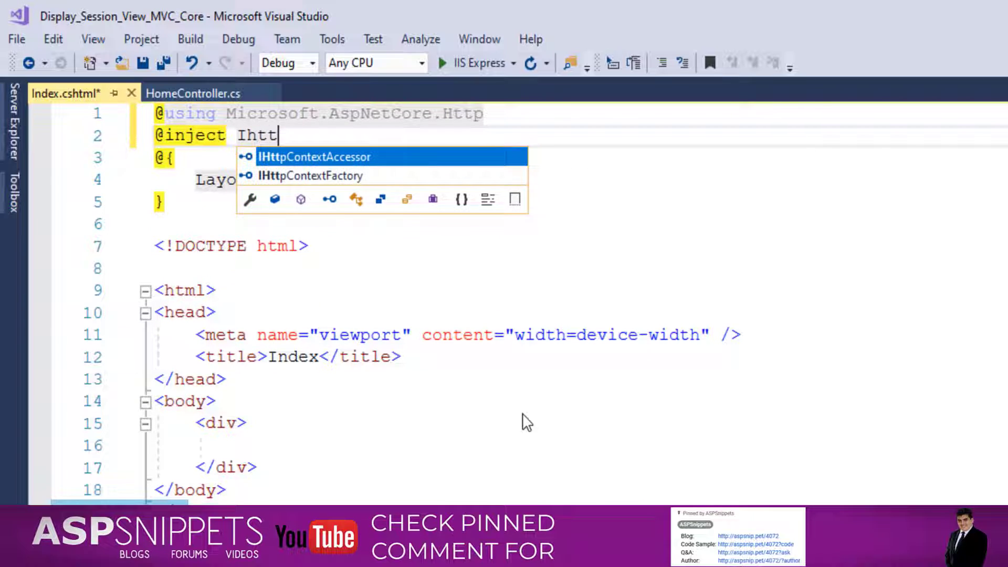
pyautogui.press('Tab')
pyautogui.write('A')
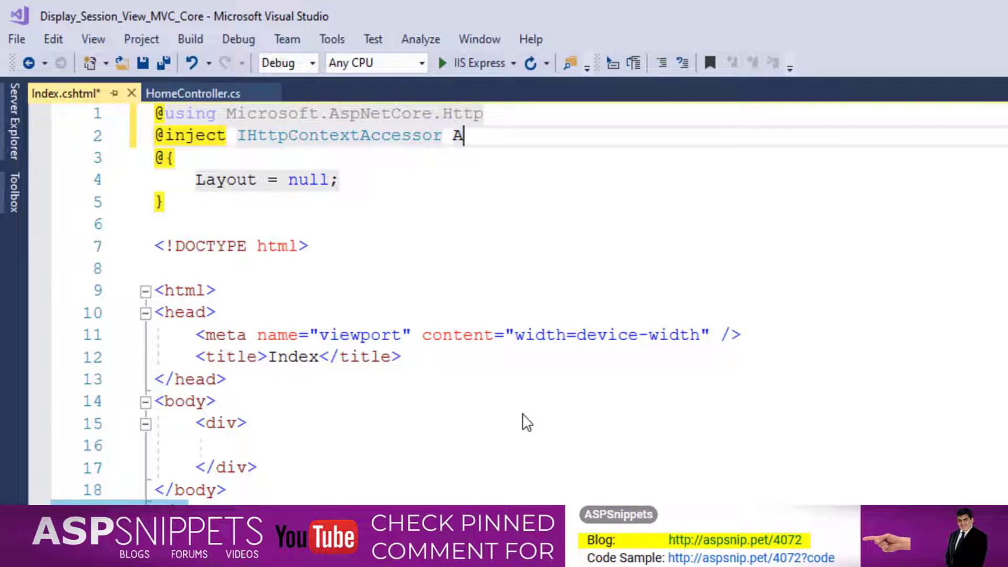
pyautogui.write('ccessor')
pyautogui.press('Escape')
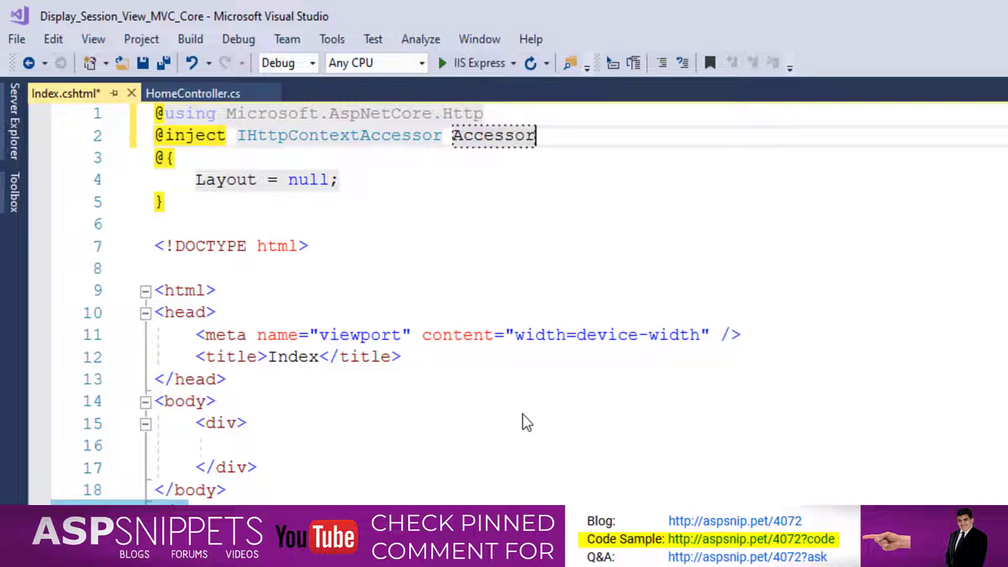
pyautogui.press('Return')
pyautogui.hotkey('ctrl', 's')
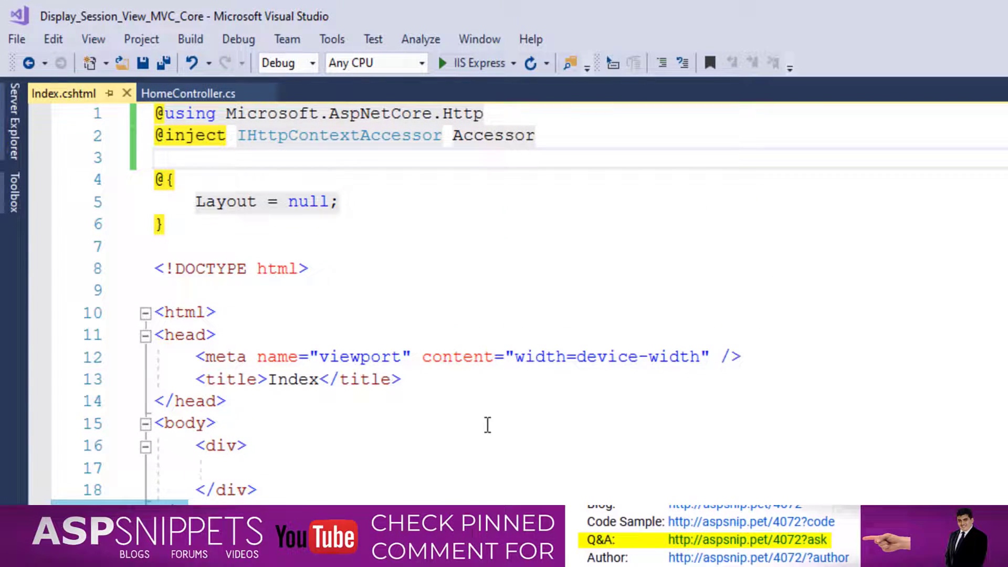
pyautogui.click(260, 465)
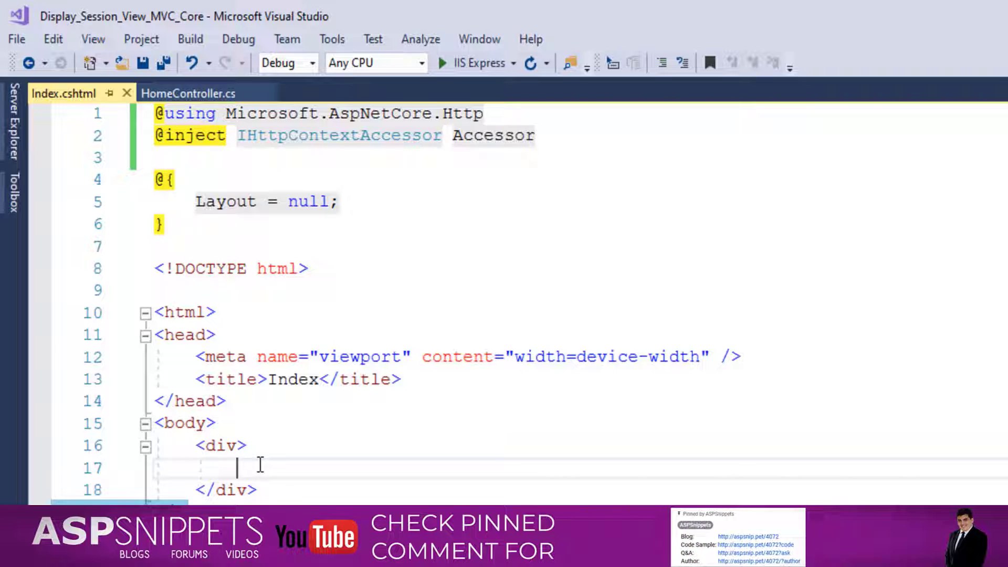
pyautogui.write('@Acces')
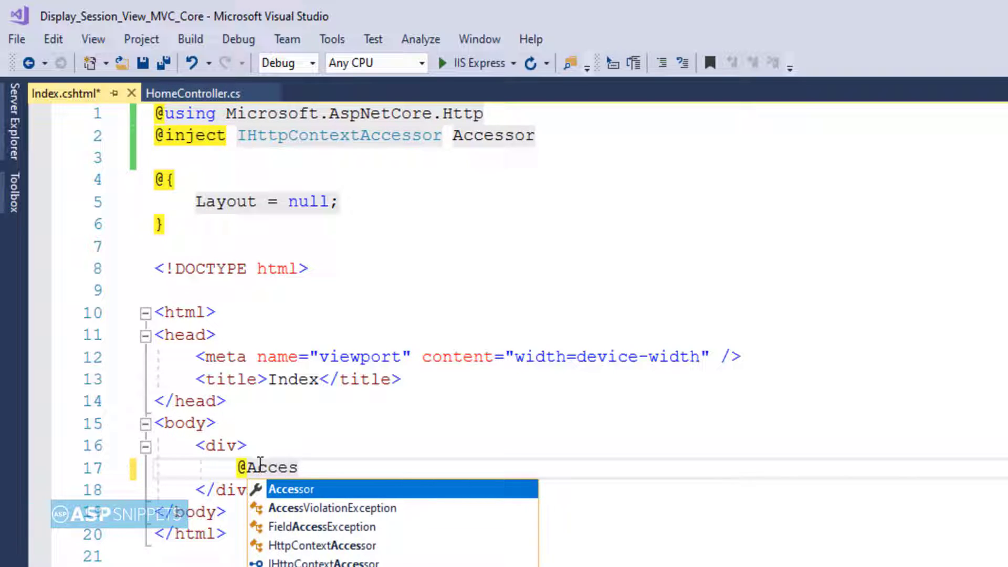
pyautogui.press('Tab')
pyautogui.write('.htt')
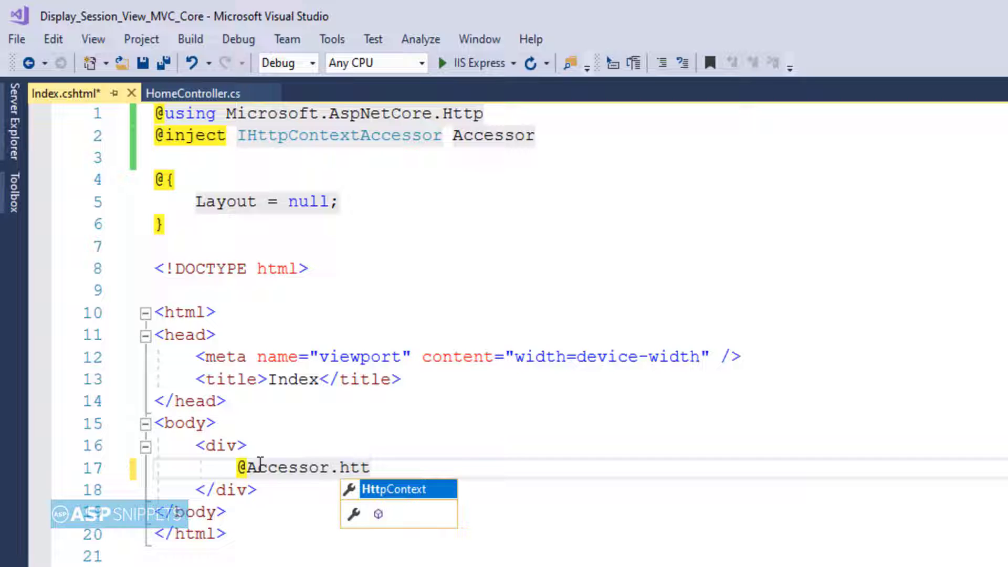
pyautogui.press('Tab')
pyautogui.write('.se')
pyautogui.press('Tab')
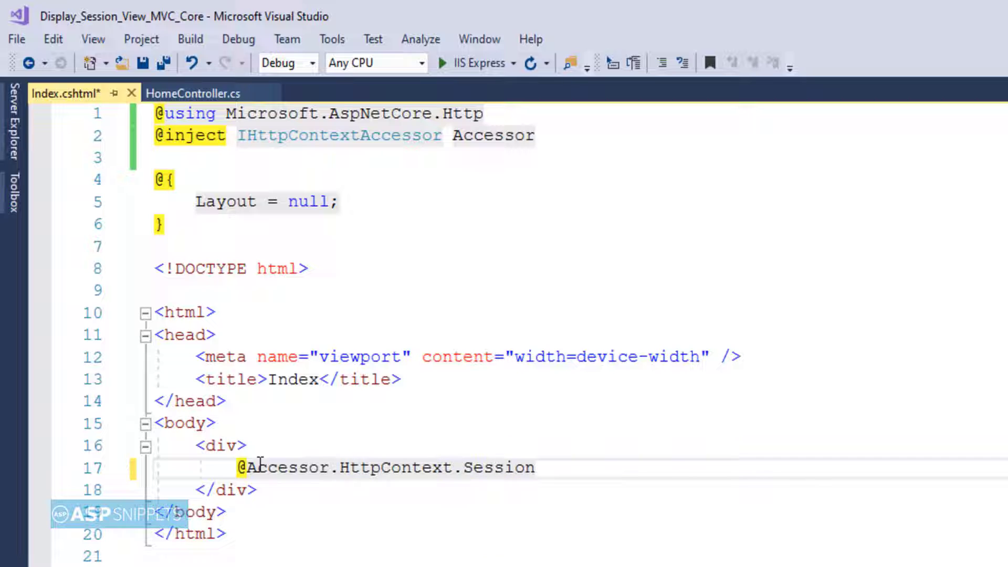
pyautogui.write('.get')
pyautogui.press('Down')
pyautogui.press('Down')
pyautogui.press('Down')
pyautogui.press('Tab')
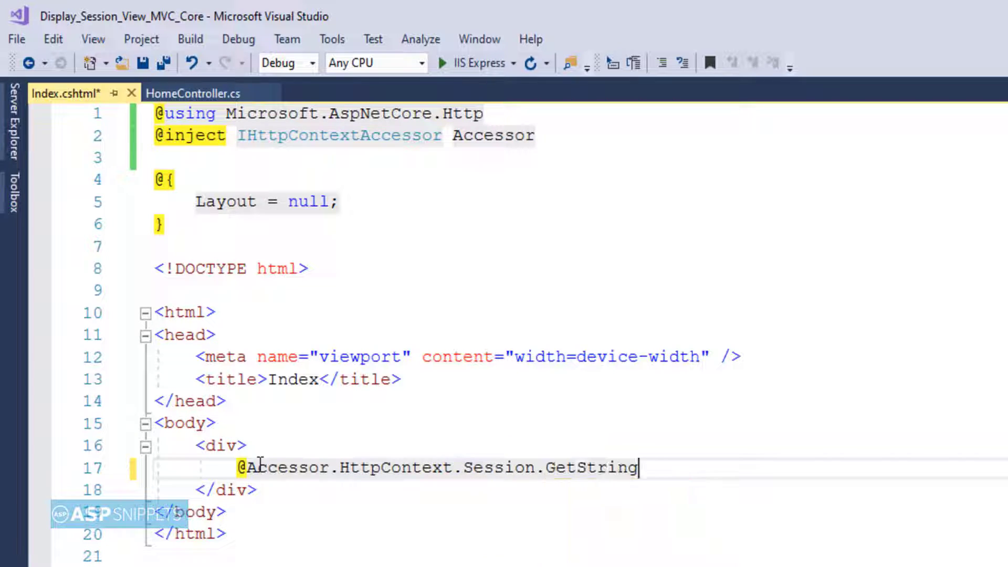
pyautogui.write('(')
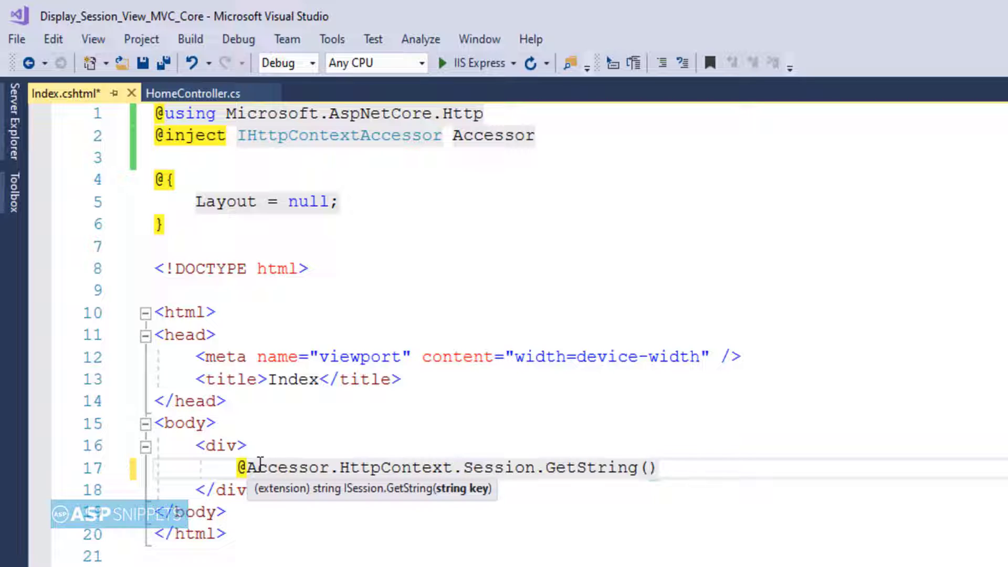
pyautogui.write('"Messa')
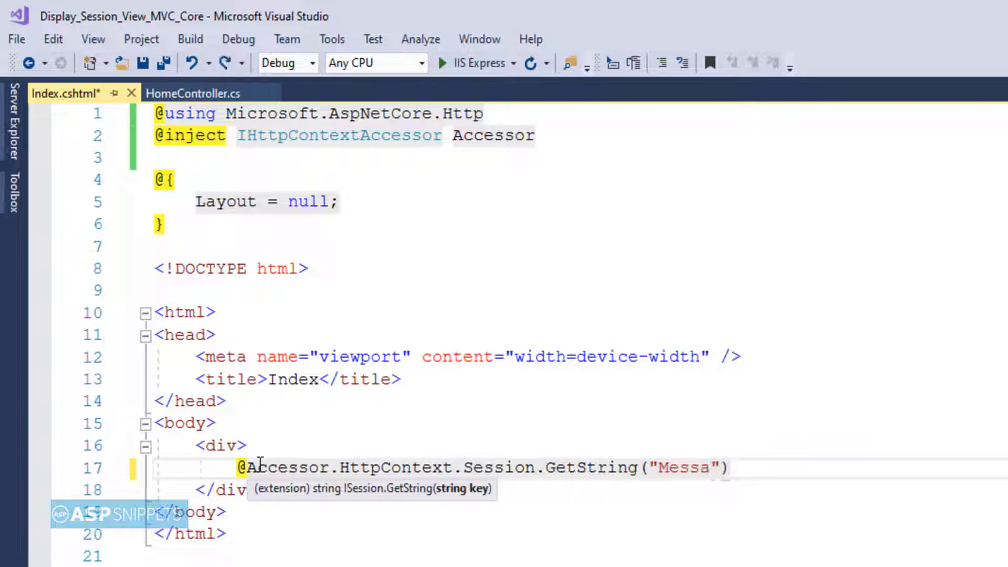
pyautogui.write('ge')
pyautogui.hotkey('ctrl', 's')
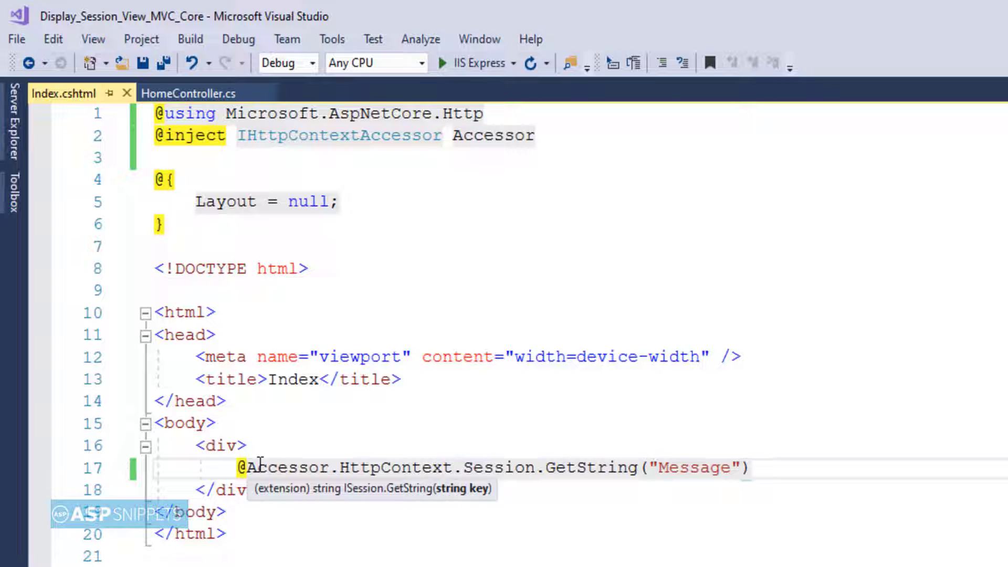
# - Run the app with IIS Express to open it in Internet Explorer
pyautogui.click(181, 296)
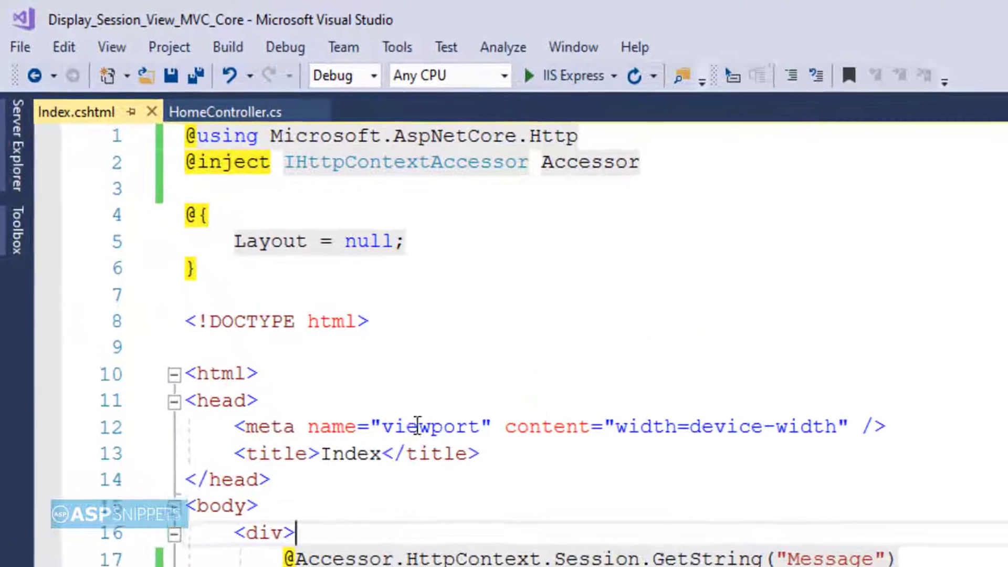
pyautogui.click(572, 75)
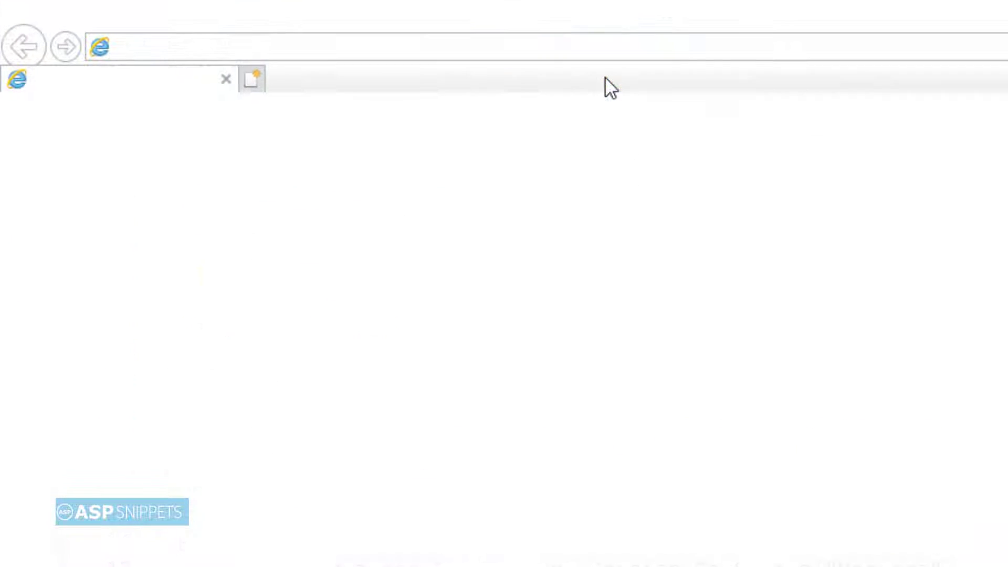